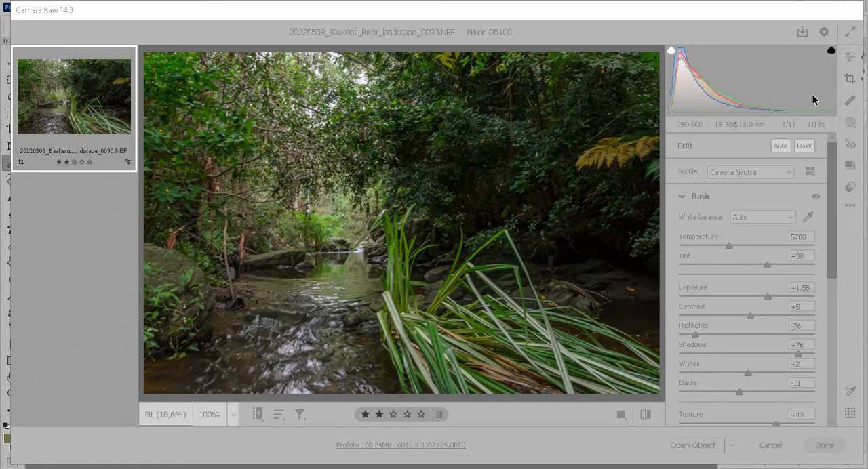
Crop the photo with a custom aspect ratio, widening the crop frame on both sides.
key(c)
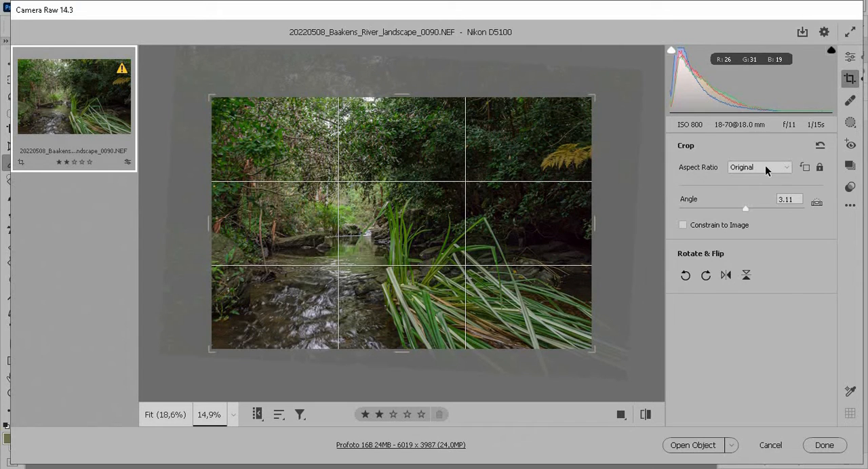
click(765, 165)
click(751, 197)
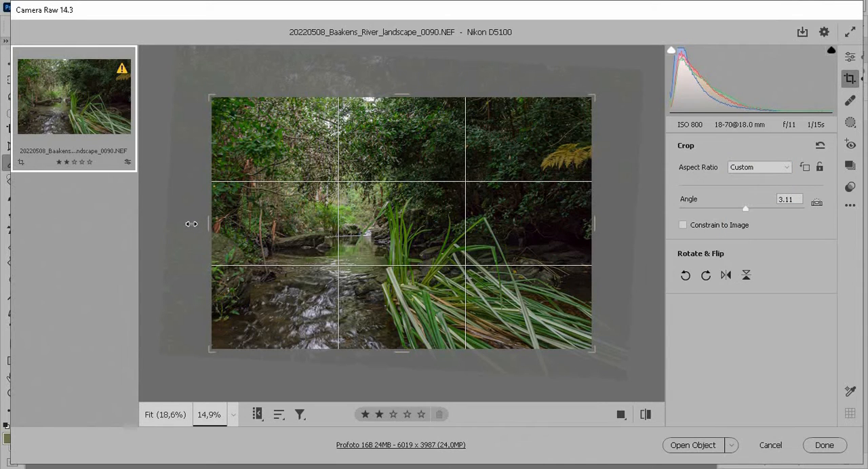
drag(191, 224, 191, 224)
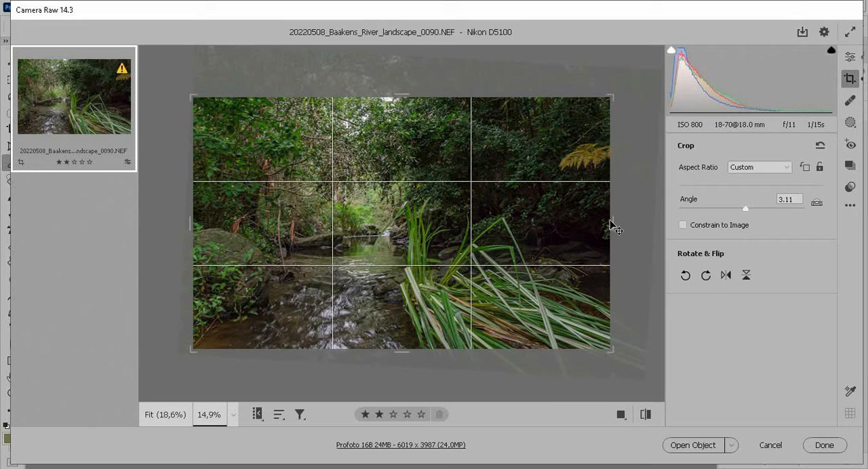
drag(610, 224, 614, 226)
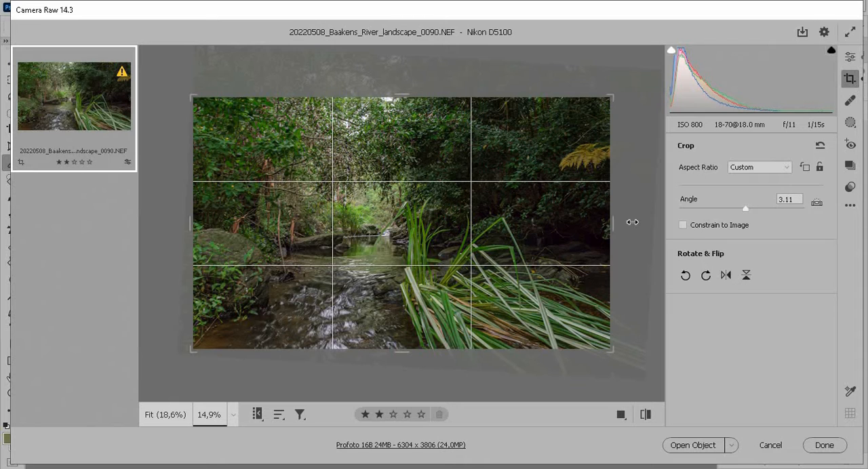
drag(613, 222, 632, 223)
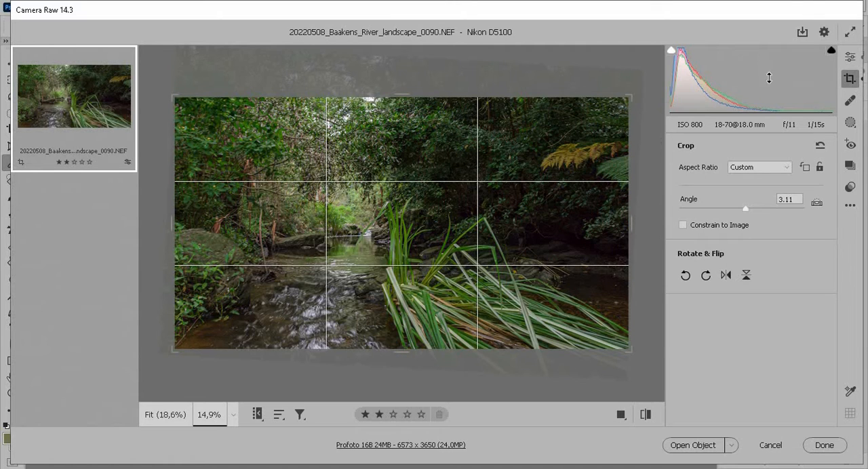
Reset Texture and Clarity to 0 and apply Auto adjustments to the basic tone settings.
click(850, 58)
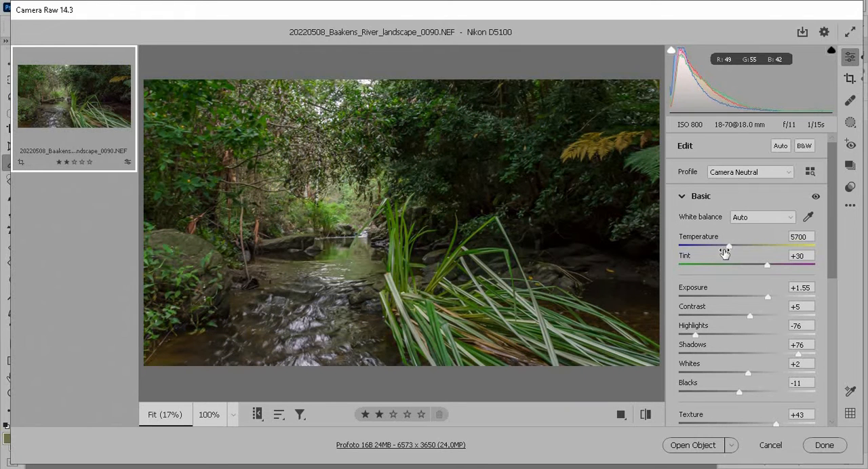
click(778, 148)
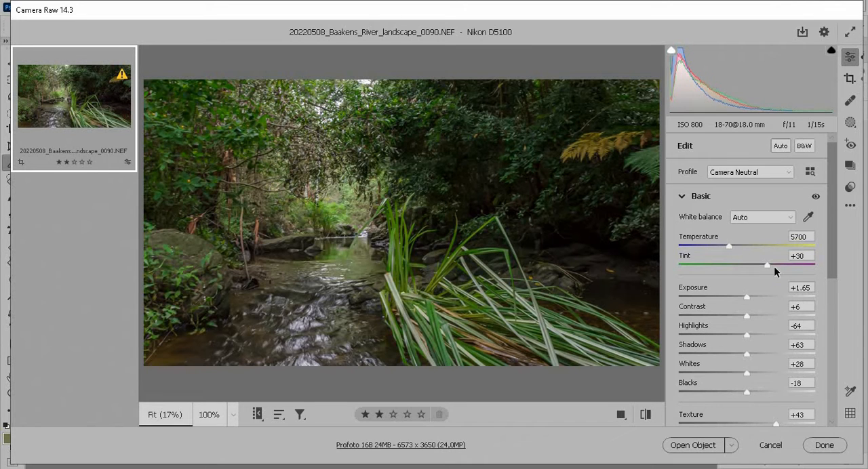
scroll(767, 395, down, 3)
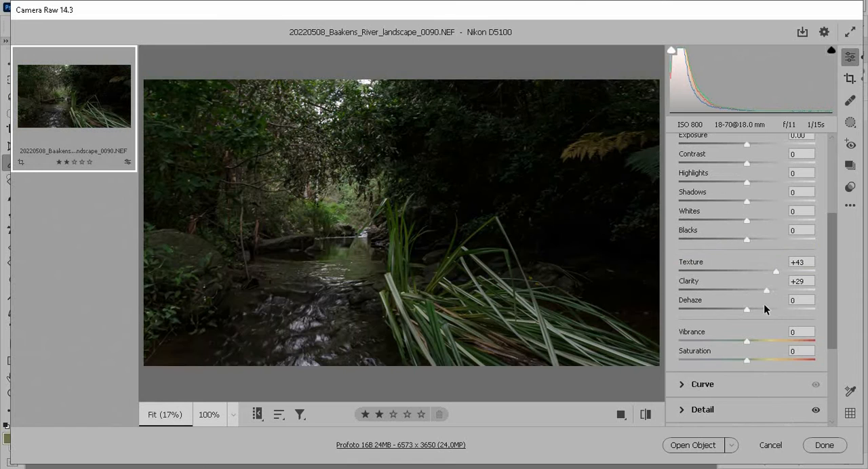
double_click(774, 271)
drag(768, 289, 766, 289)
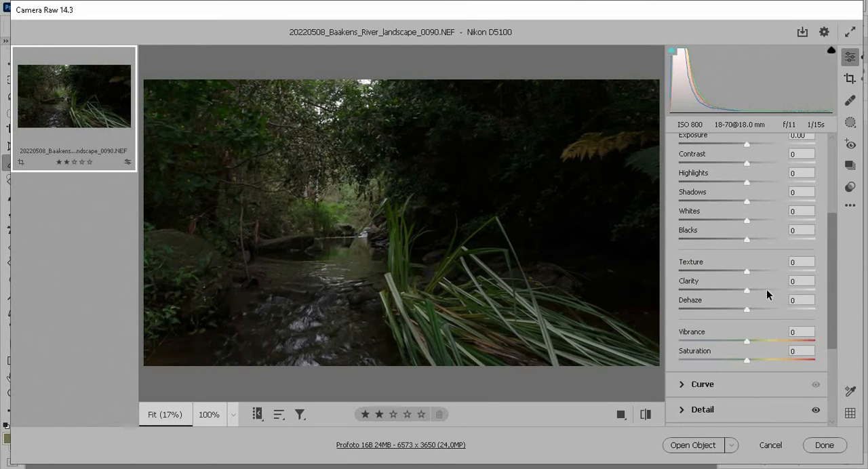
scroll(766, 288, up, 3)
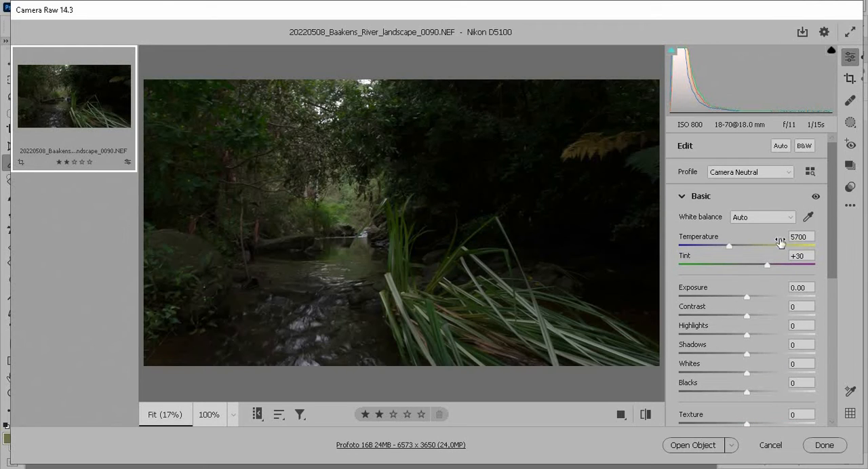
click(783, 146)
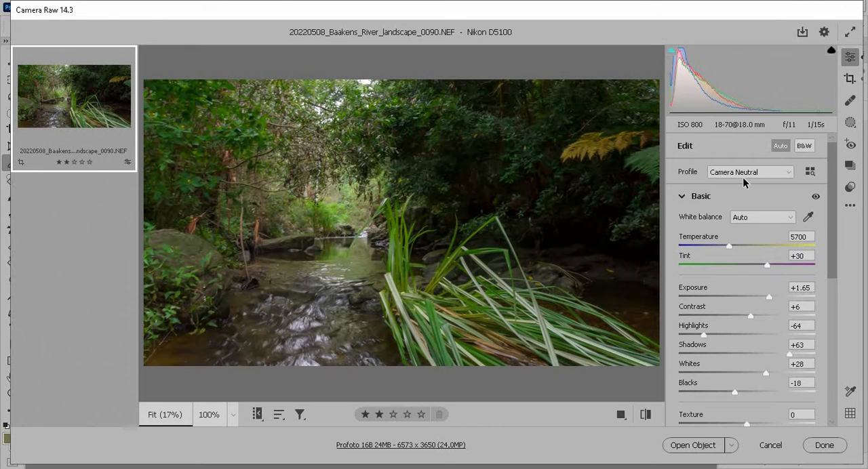
Set the white balance to Daylight and the temperature to 5000.
click(751, 225)
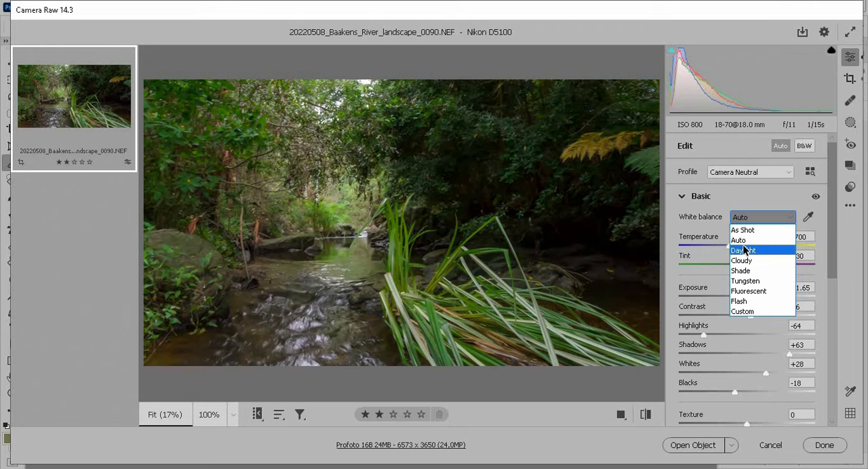
click(744, 250)
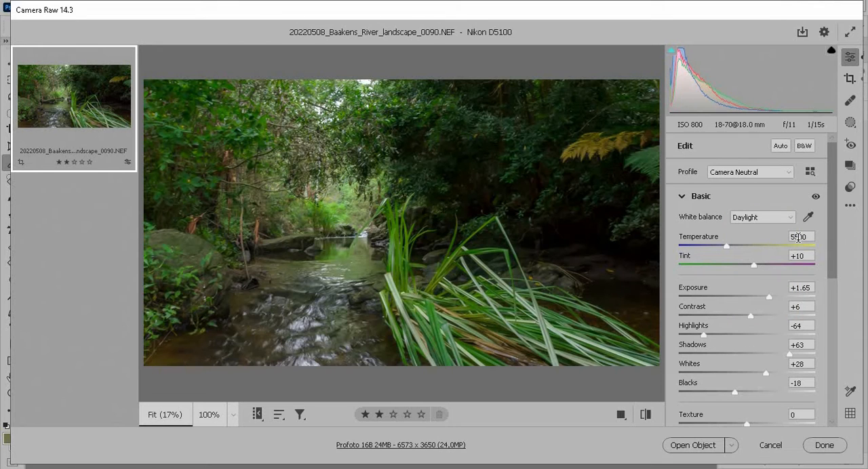
click(798, 237)
click(800, 236)
key(BackSpace)
text(0)
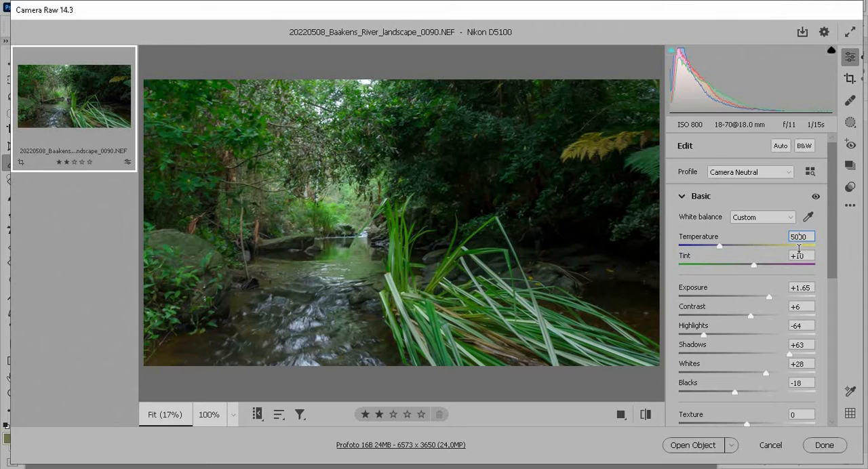
Create a Luminance Range mask sampled from the bright canopy, narrowing the range to about 80–100.
scroll(772, 295, down, 1)
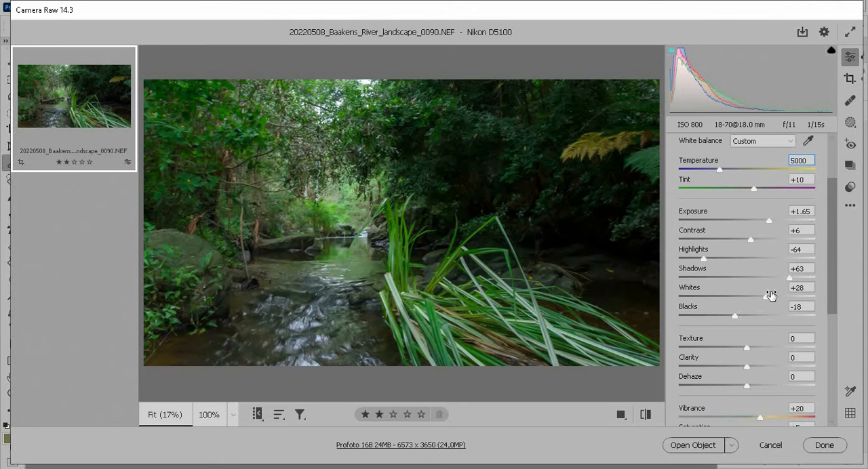
scroll(770, 295, down, 1)
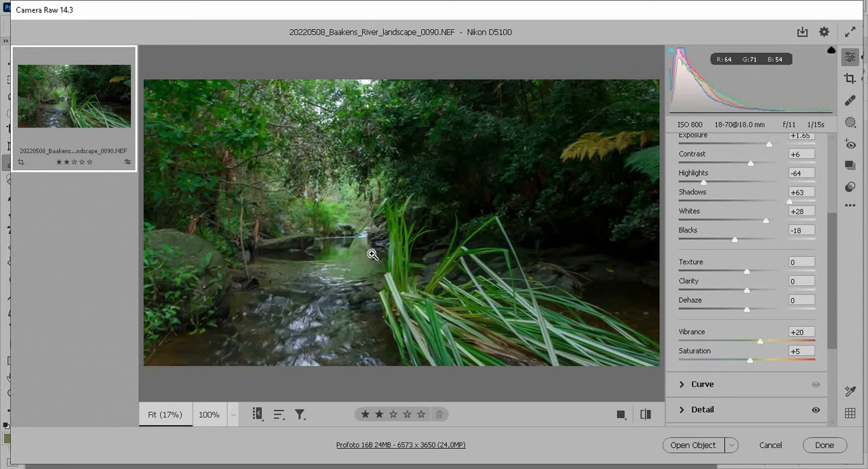
click(853, 121)
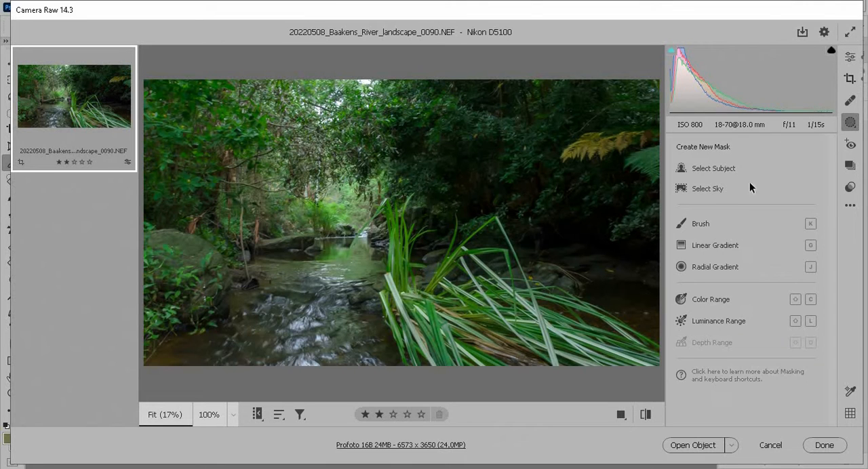
click(703, 318)
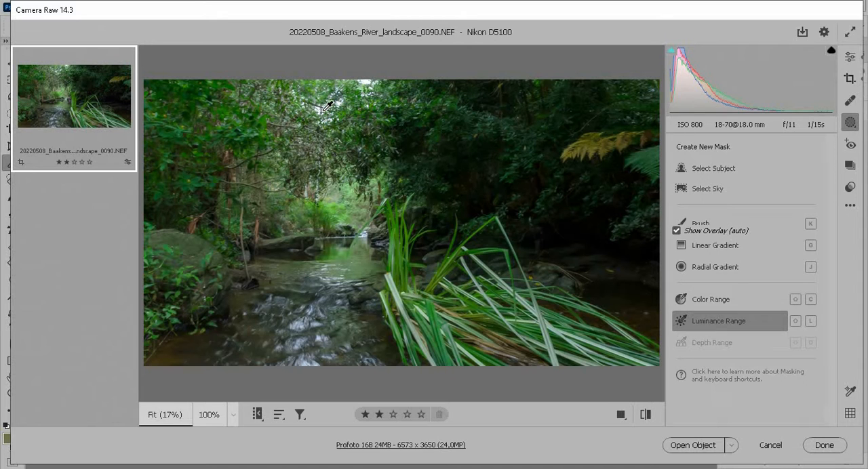
click(353, 173)
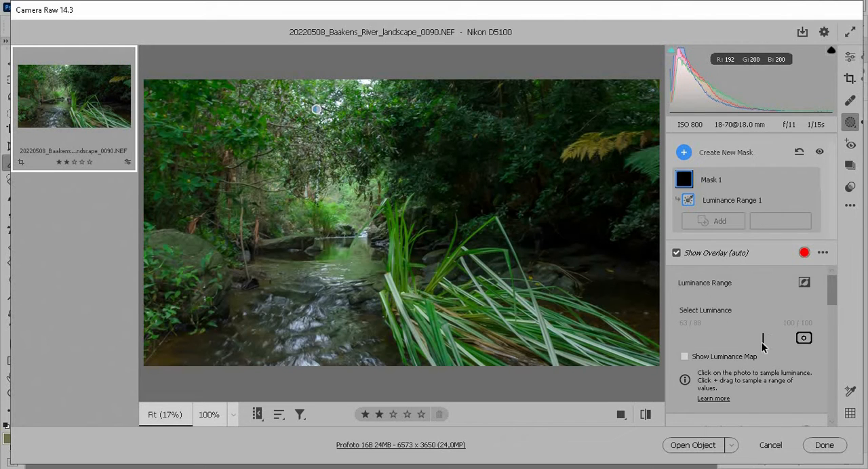
drag(768, 342, 784, 340)
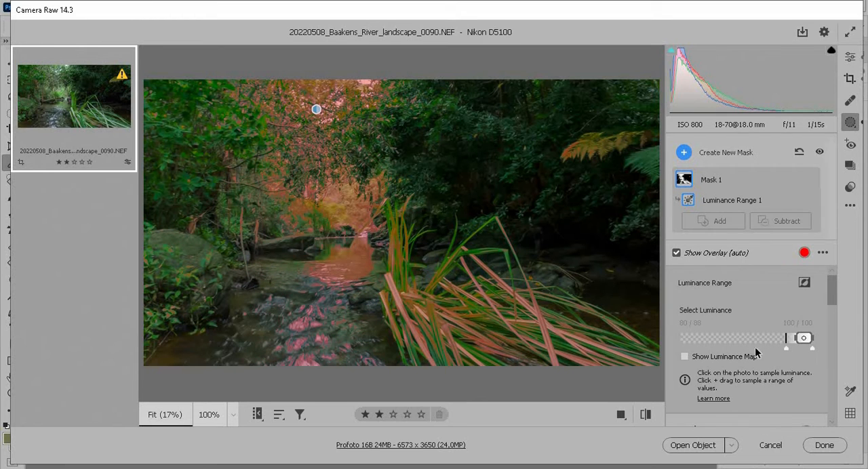
Set the luminance mask's Blacks and Contrast to -15.
scroll(758, 356, down, 5)
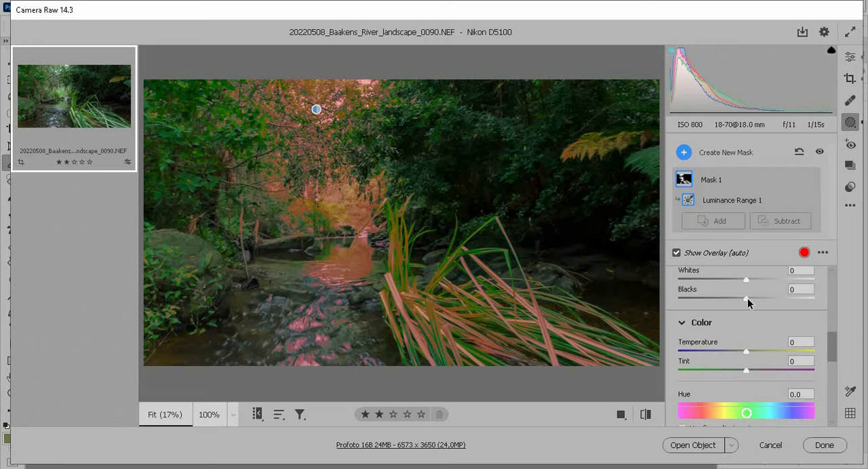
drag(747, 297, 735, 298)
scroll(745, 301, up, 4)
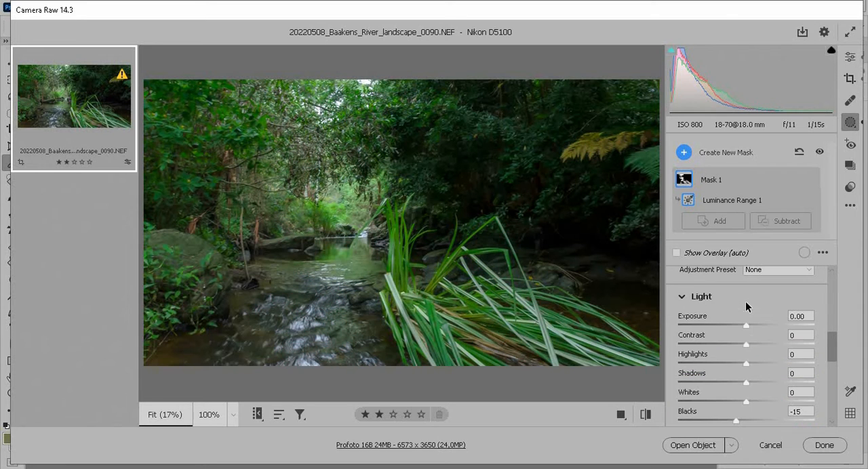
drag(738, 347, 734, 347)
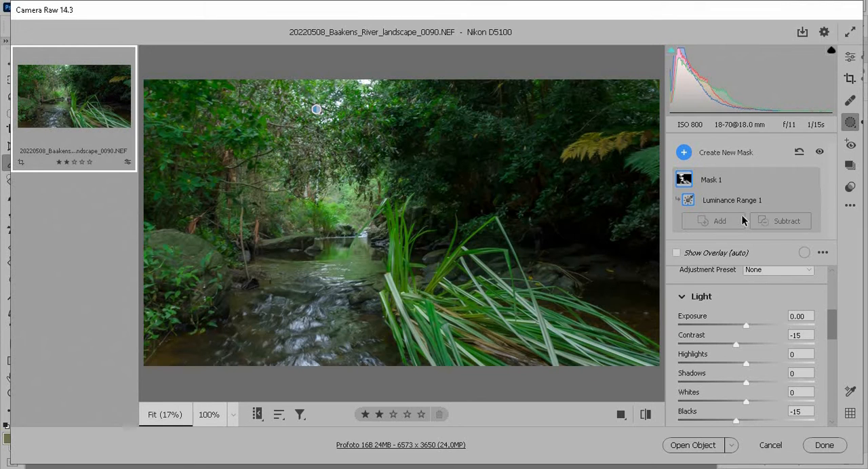
Add a new Color Range mask sampled from the dark foliage on the right.
click(684, 151)
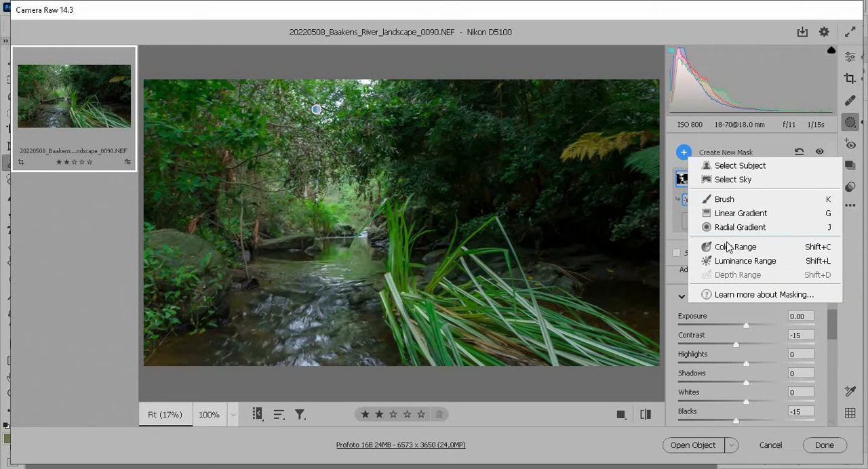
click(735, 261)
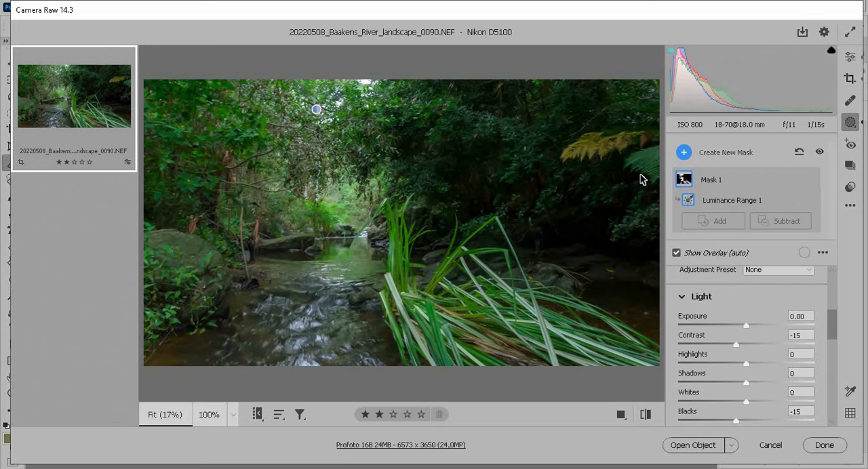
click(518, 164)
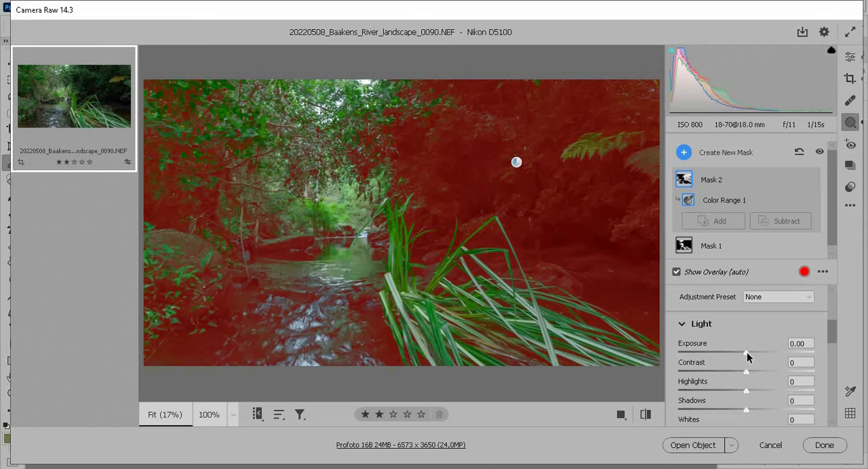
Raise the color range mask's exposure to +0.55 and contrast to +9.
drag(747, 351, 756, 352)
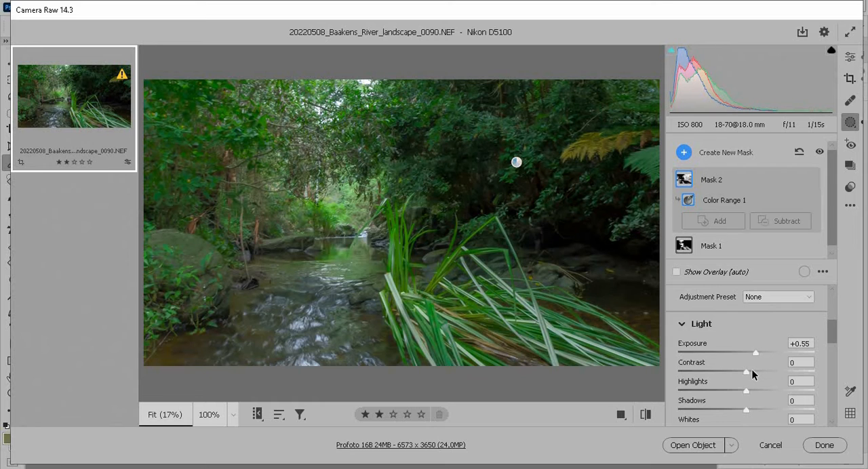
click(753, 371)
Set the color range mask's Blacks to -9.
scroll(754, 366, down, 2)
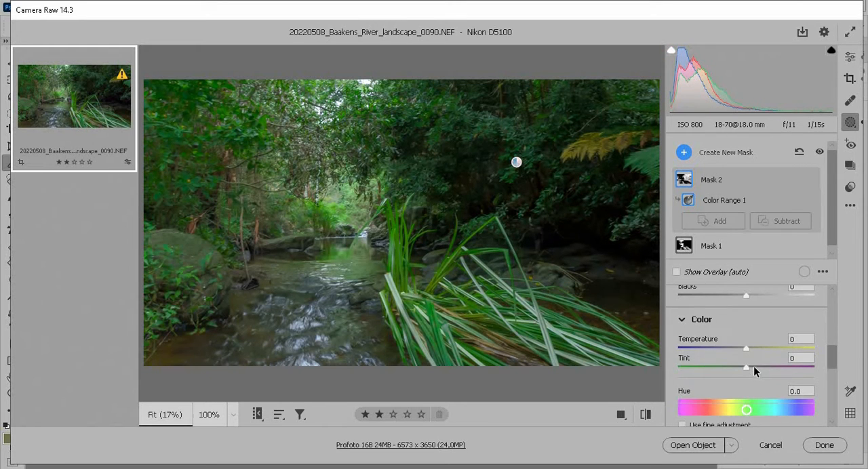
scroll(753, 364, up, 1)
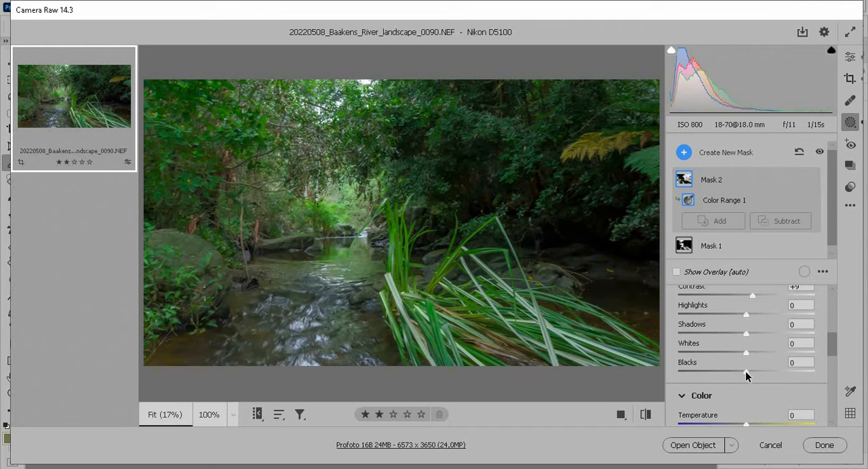
drag(745, 371, 739, 372)
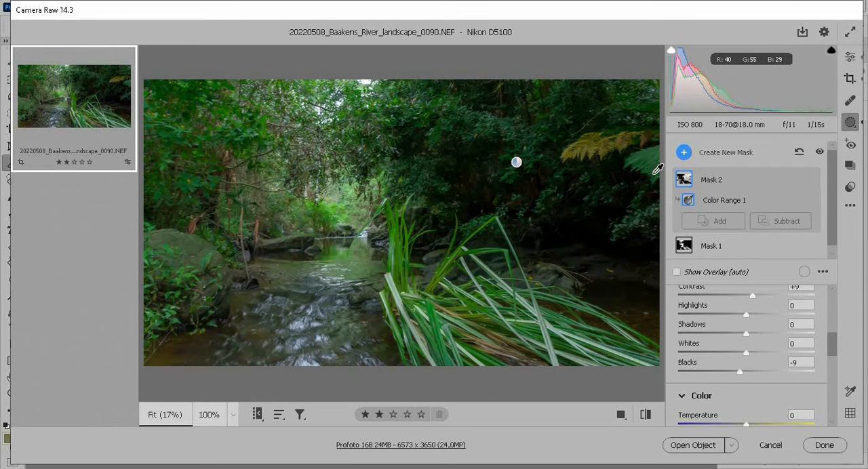
Add a Brush mask with exposure +0.05, shadows +6 and blacks -6, and paint over the dark foliage on the right.
click(684, 155)
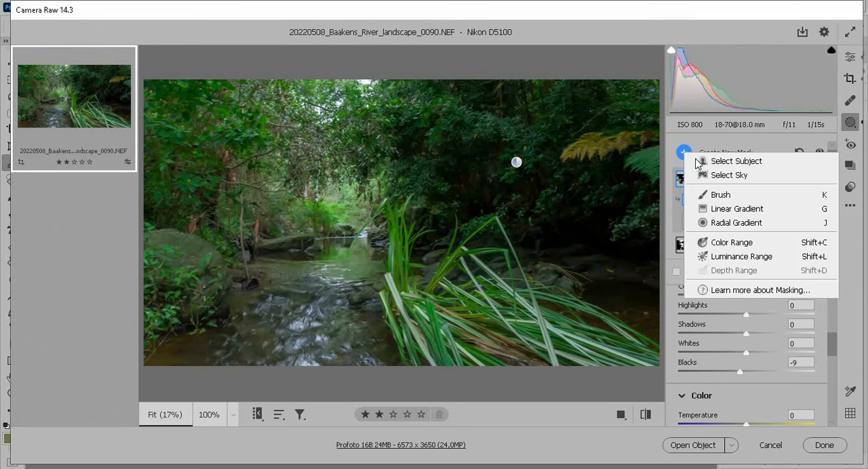
click(717, 196)
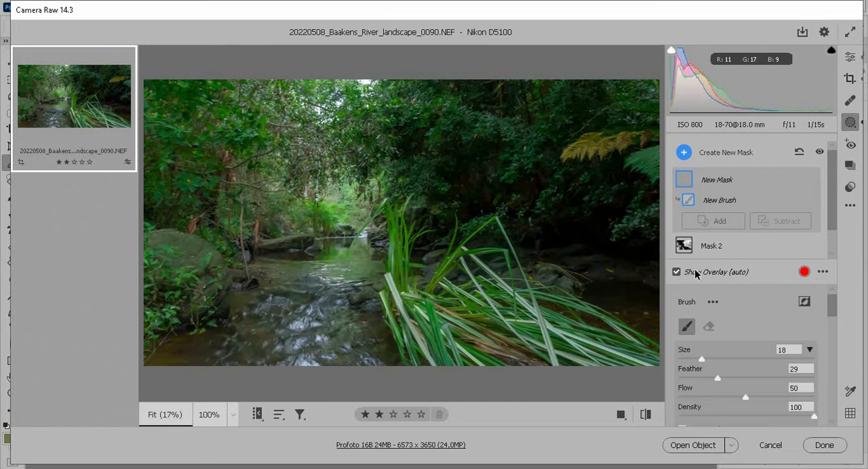
scroll(715, 363, down, 3)
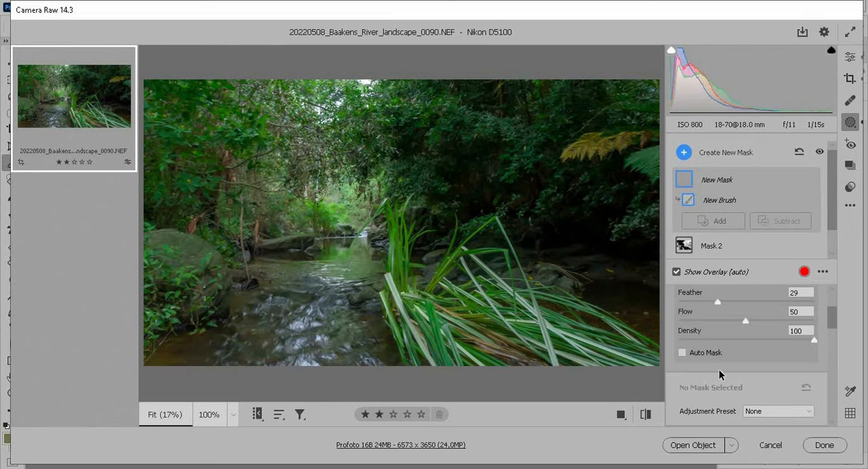
scroll(719, 370, down, 2)
drag(744, 389, 752, 387)
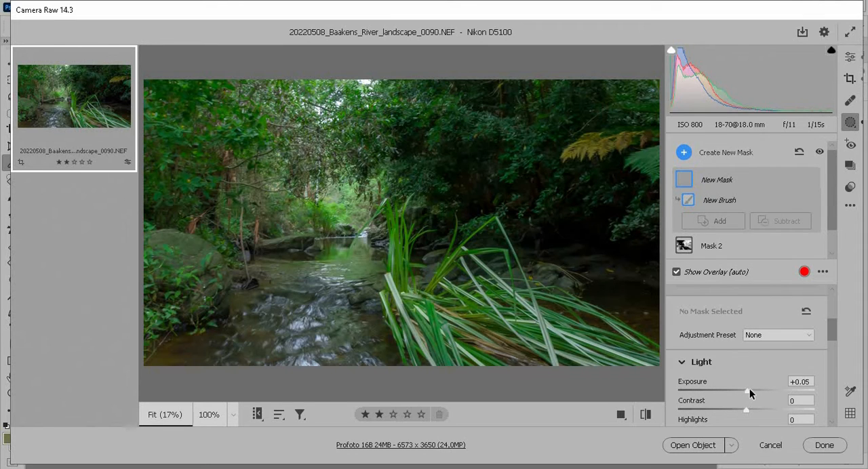
scroll(751, 388, down, 4)
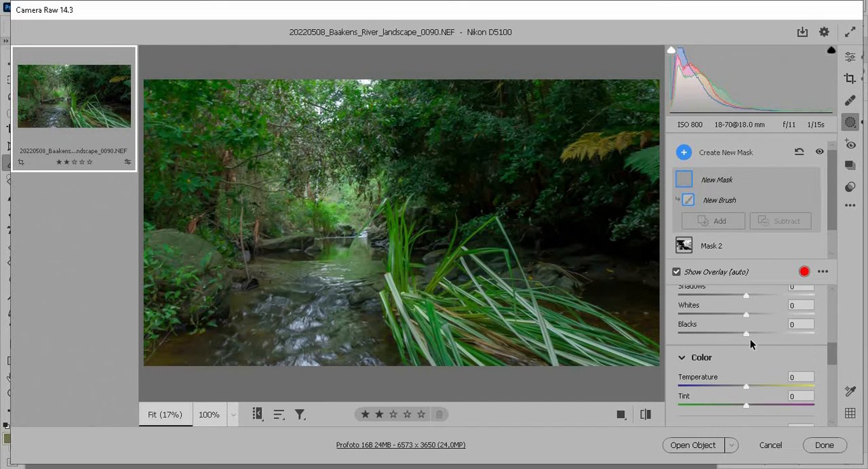
drag(746, 335, 742, 333)
drag(746, 296, 751, 296)
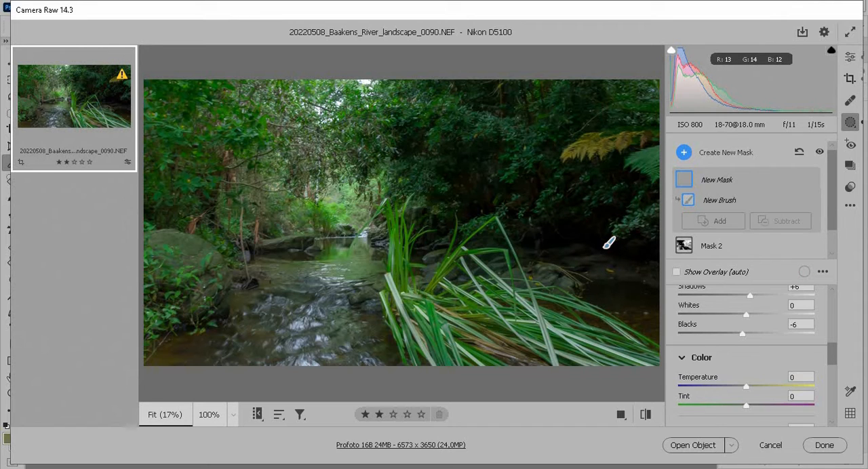
mouse_move(524, 105)
mouse_down()
mouse_move(573, 86)
mouse_move(637, 89)
mouse_up()
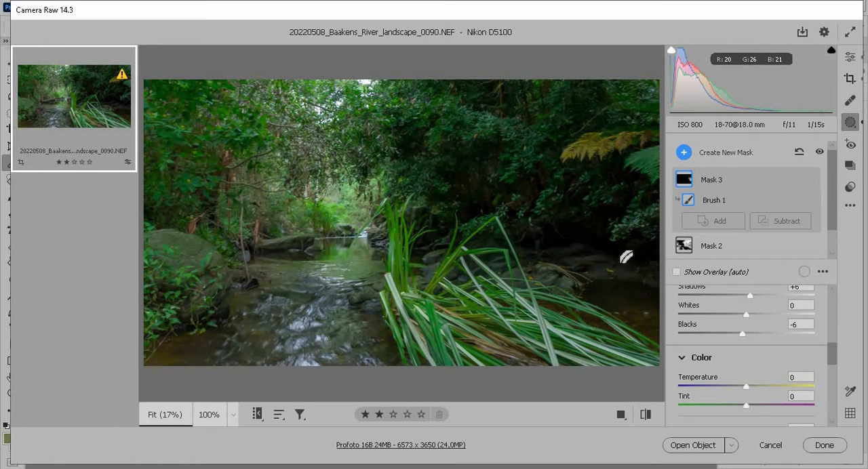
drag(603, 244, 576, 237)
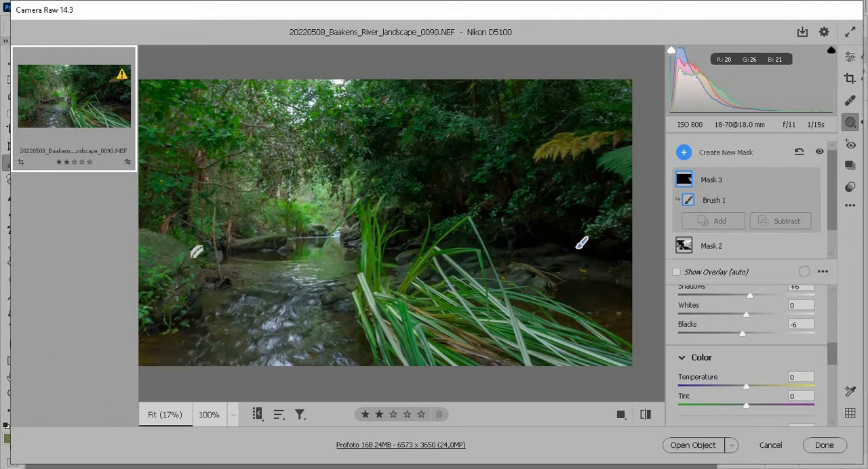
Add another Brush mask with Texture +25 and Clarity +15, and paint over the mossy rock on the left.
key(space)
drag(213, 267, 338, 270)
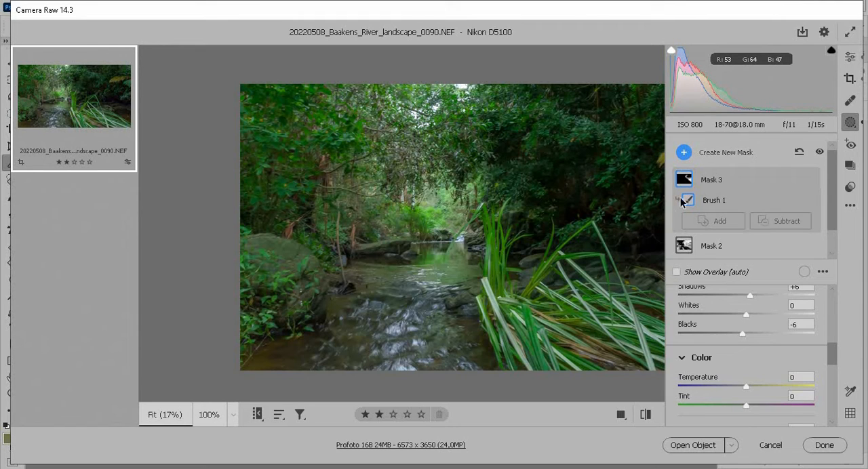
click(685, 152)
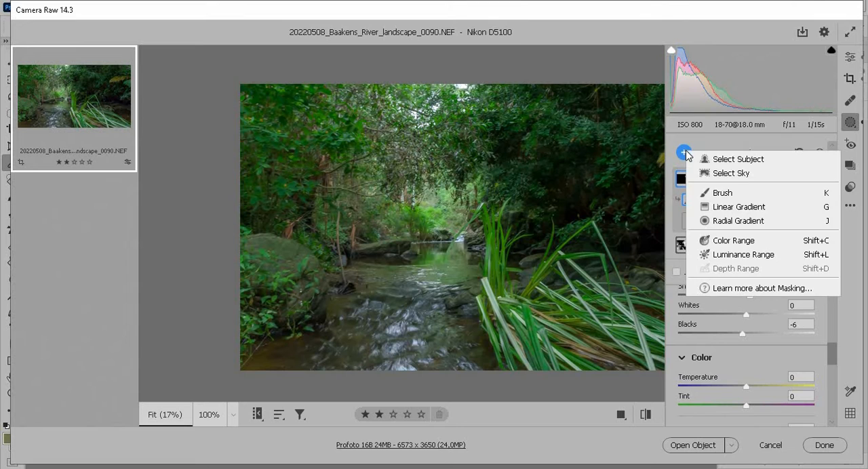
click(716, 193)
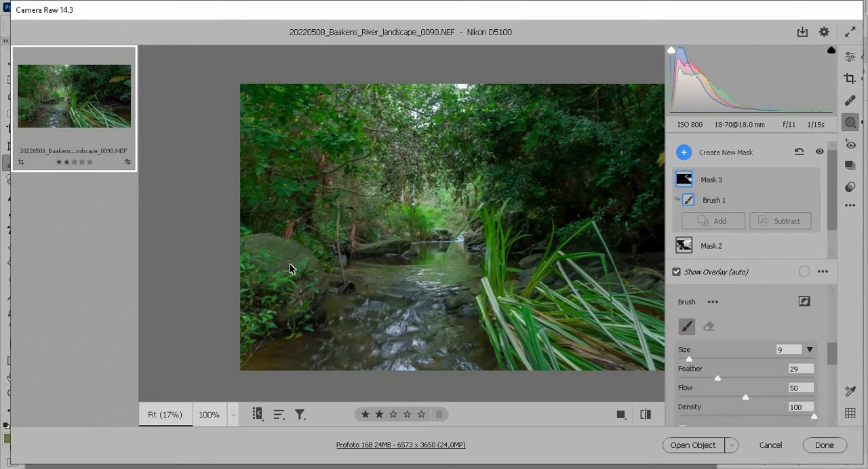
scroll(721, 372, down, 5)
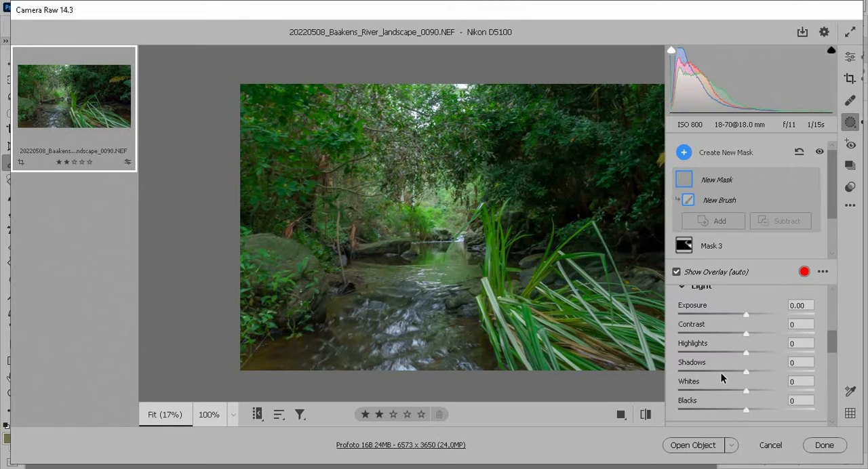
click(756, 314)
scroll(751, 336, down, 10)
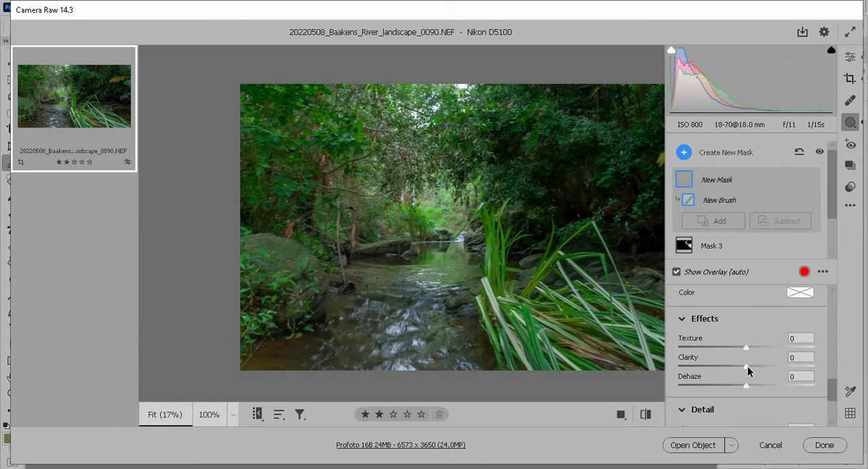
drag(749, 371, 760, 367)
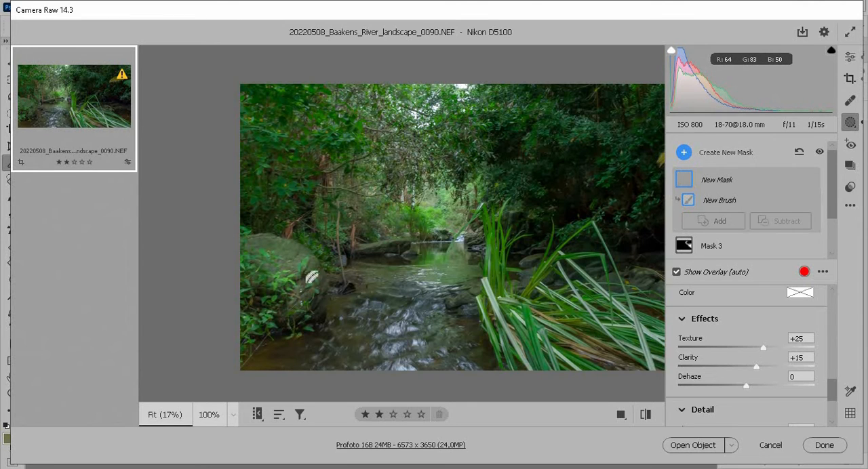
mouse_move(291, 274)
mouse_down()
mouse_move(376, 266)
mouse_move(360, 258)
mouse_up()
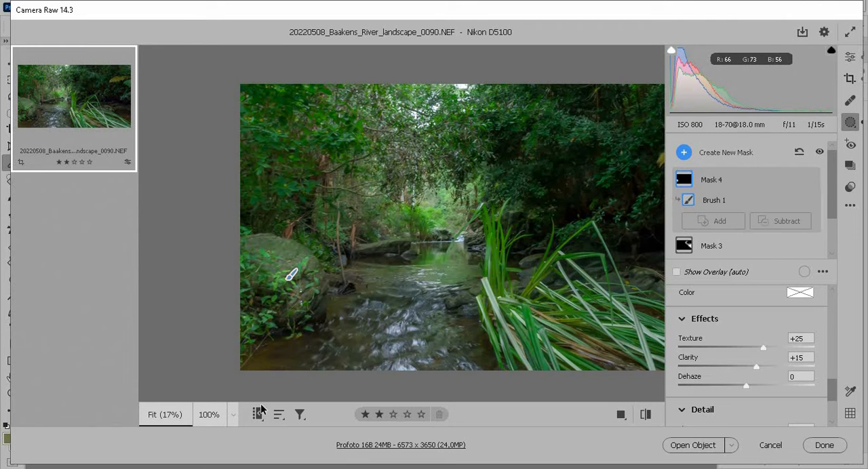
At 50% zoom, shrink the brush and paint more of the background foliage into this mask.
click(233, 415)
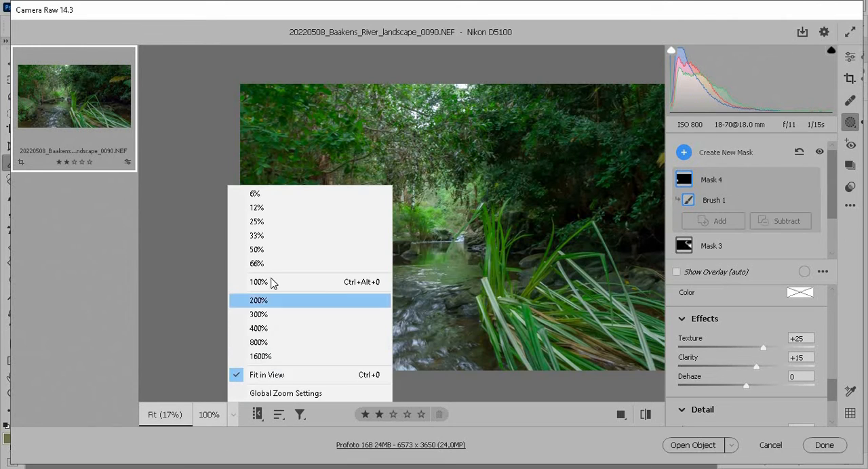
click(272, 250)
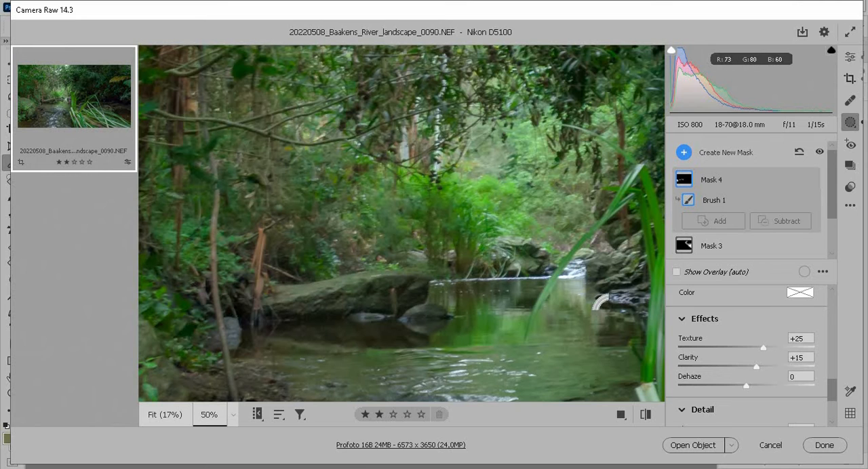
drag(617, 296, 362, 314)
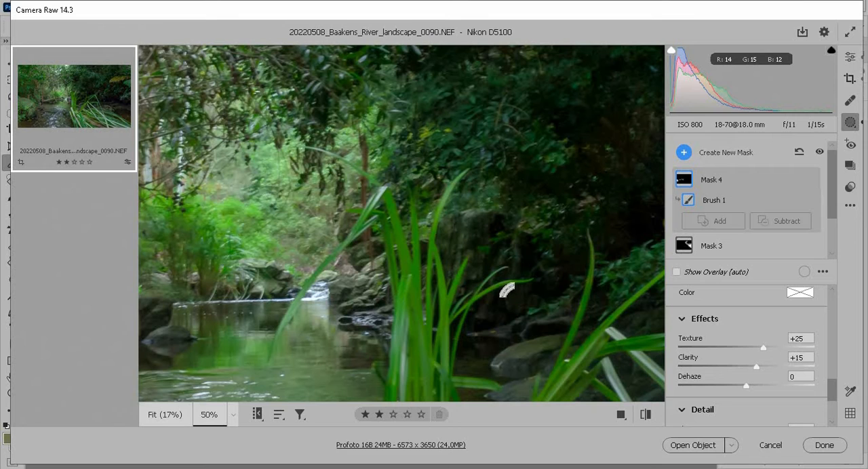
key(bracketleft)
key(bracketleft)
key(bracketleft)
key(bracketleft)
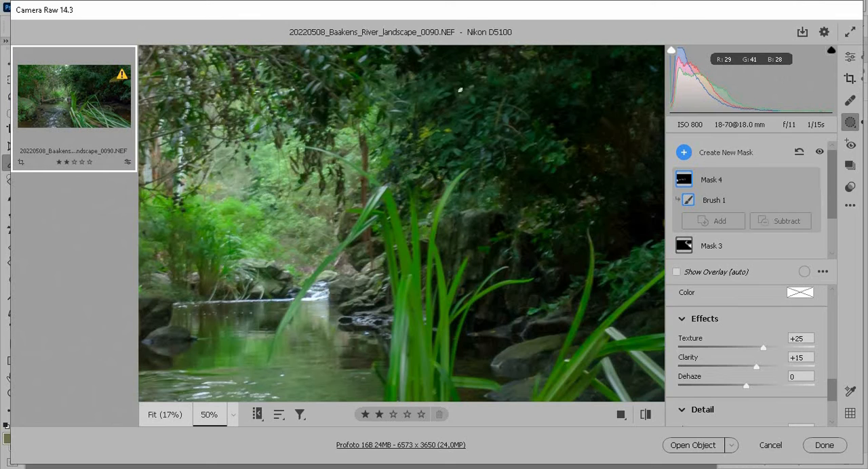
key(space)
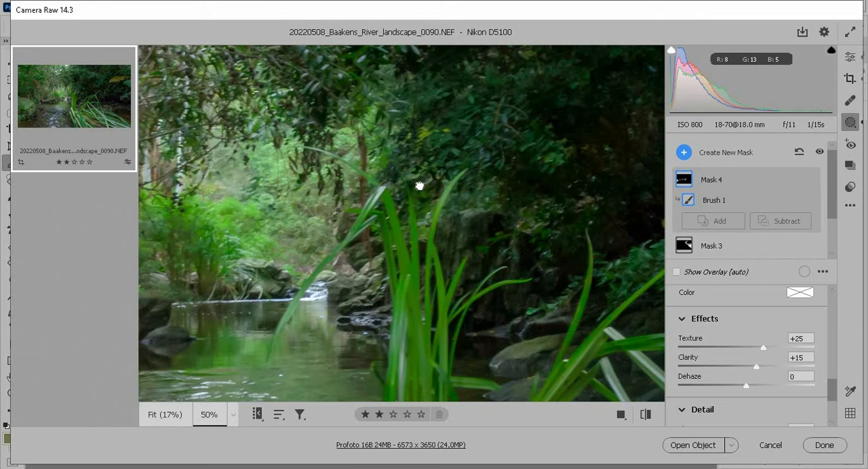
drag(550, 195, 419, 186)
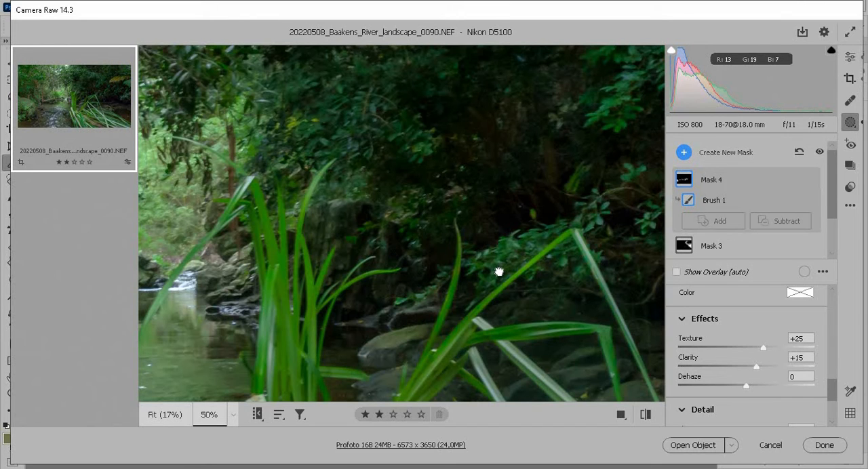
scroll(480, 254, up, 4)
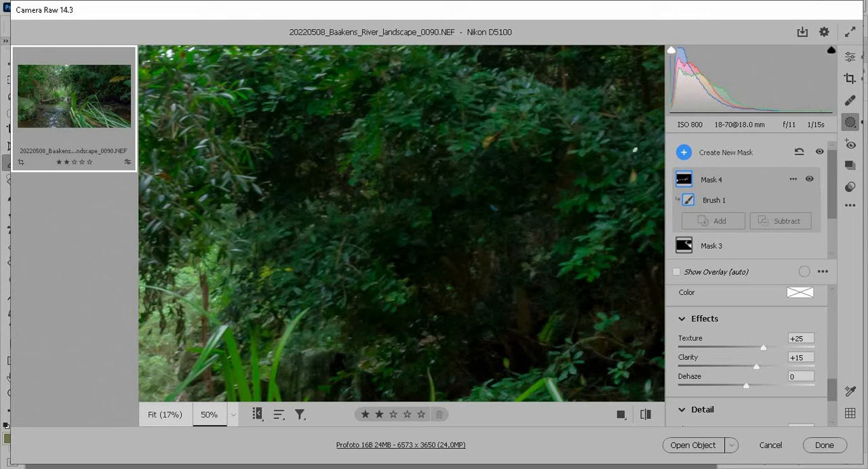
click(628, 173)
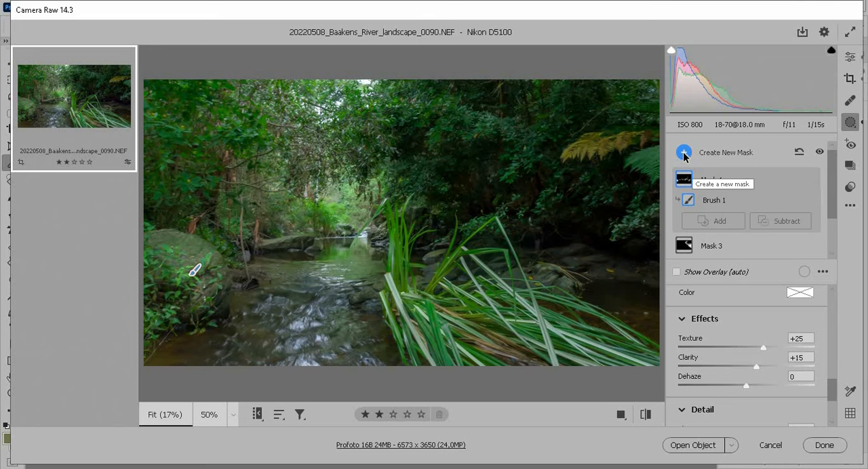
In the global edit panel's Color Mixer, adjust the Oranges slider on the Luminance and Saturation tabs.
click(850, 57)
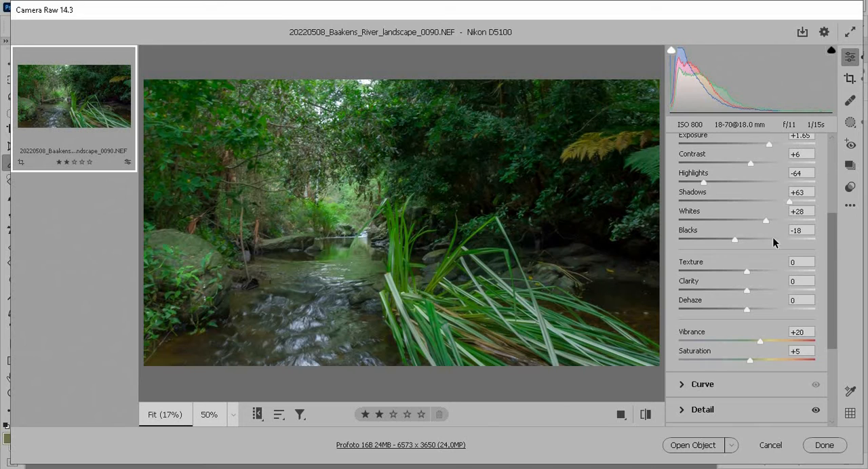
scroll(709, 359, down, 3)
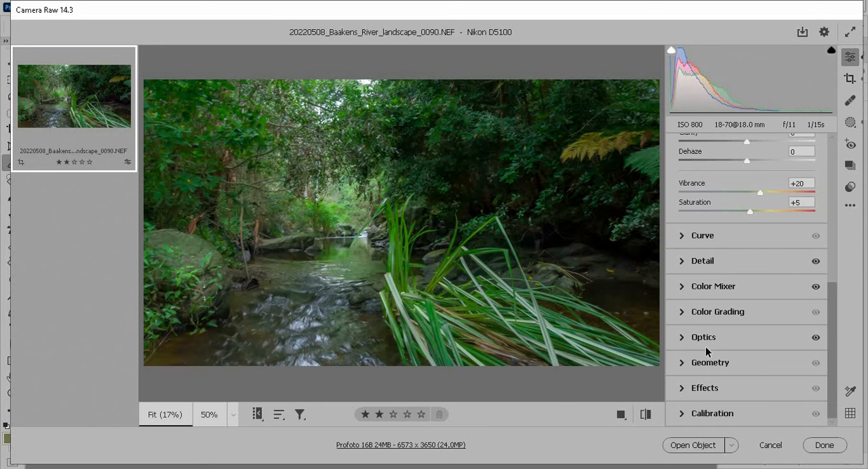
click(683, 291)
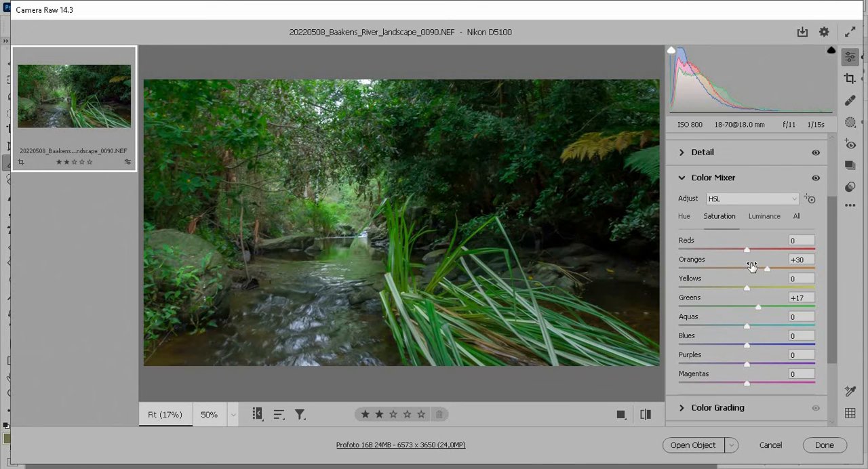
click(766, 217)
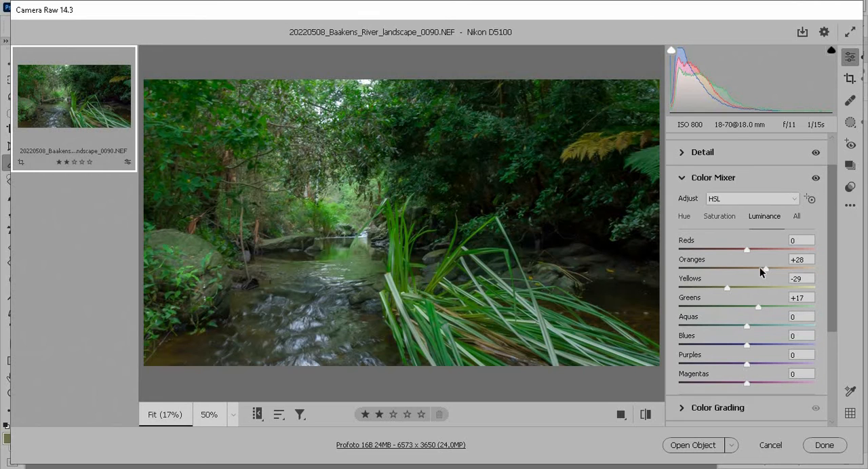
mouse_move(763, 268)
mouse_down()
mouse_move(712, 266)
mouse_move(773, 263)
mouse_up()
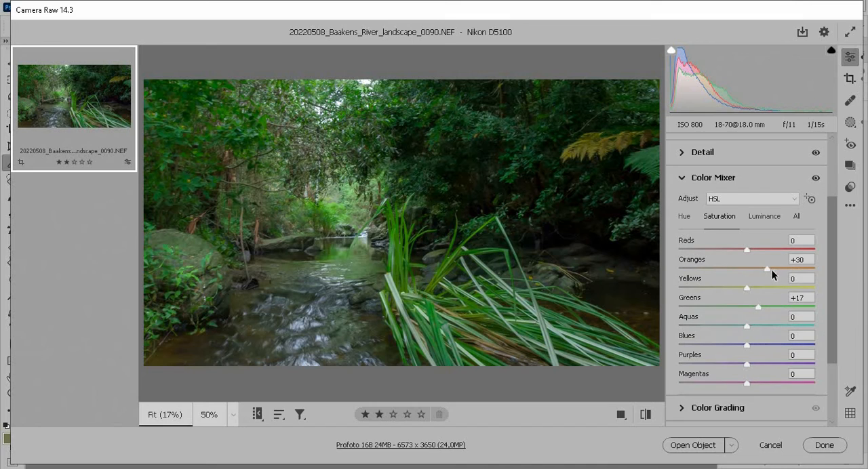
drag(767, 268, 775, 268)
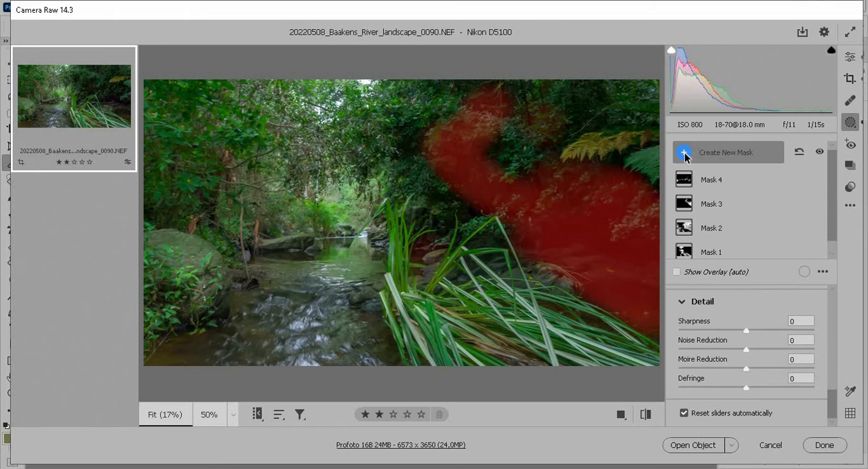
Add a new Brush mask with exposure -0.50 and paint over the bright background behind the stream.
click(685, 153)
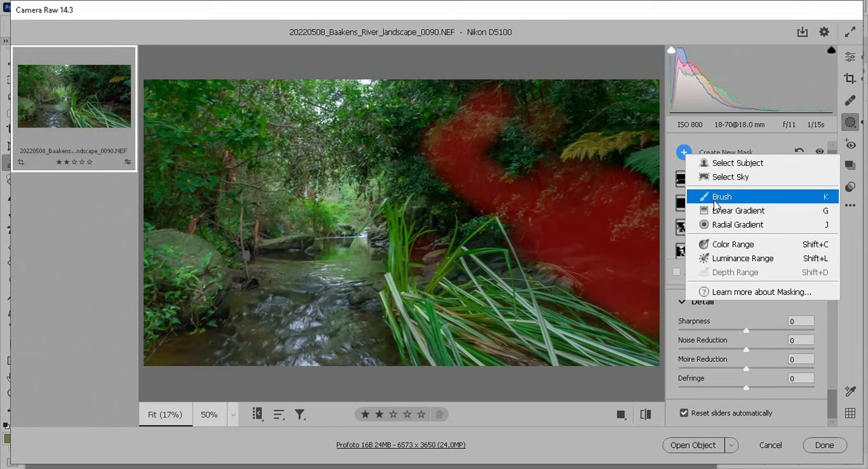
click(715, 203)
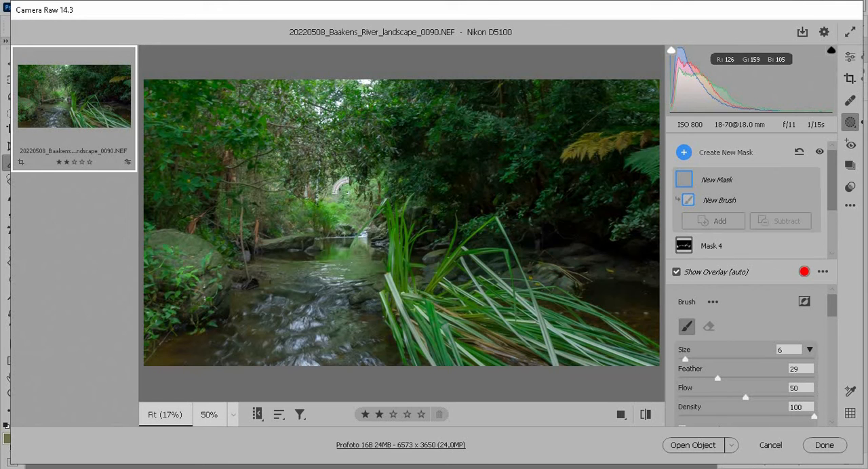
scroll(702, 356, down, 3)
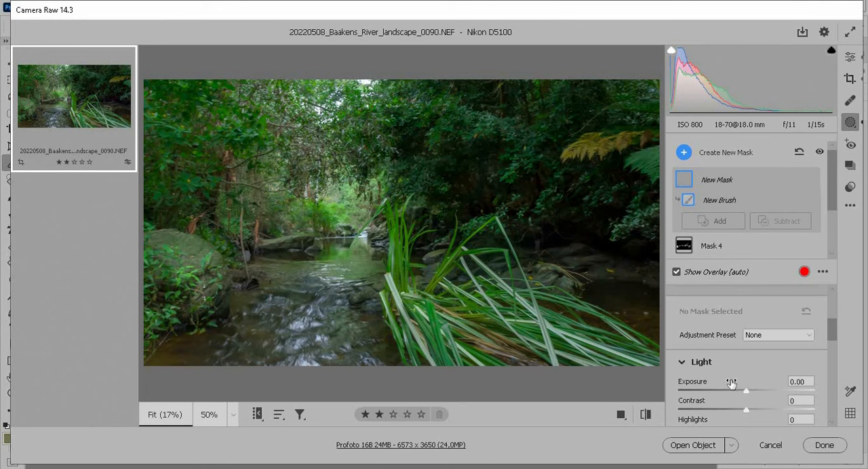
drag(747, 392, 744, 392)
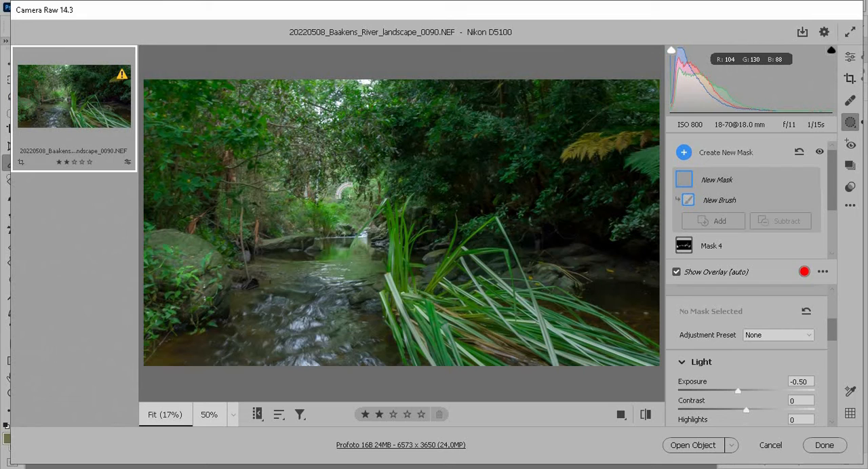
key(y)
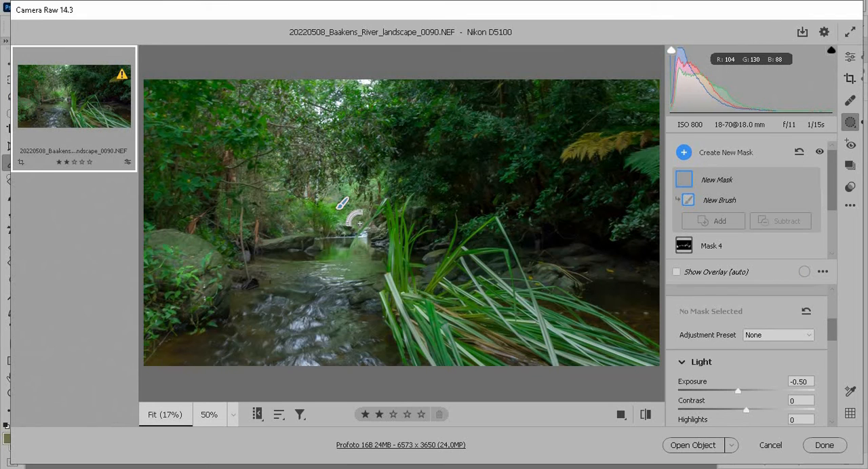
mouse_move(359, 223)
mouse_down()
mouse_move(367, 223)
mouse_move(328, 188)
mouse_move(273, 172)
mouse_move(271, 161)
mouse_up()
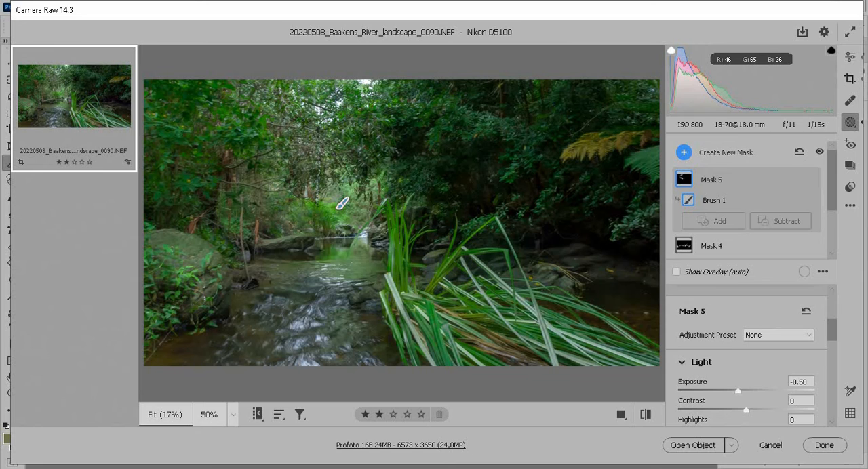
Paint more of the bright background around the stream into the exposure -0.50 brush mask.
drag(193, 219, 230, 178)
drag(239, 181, 263, 187)
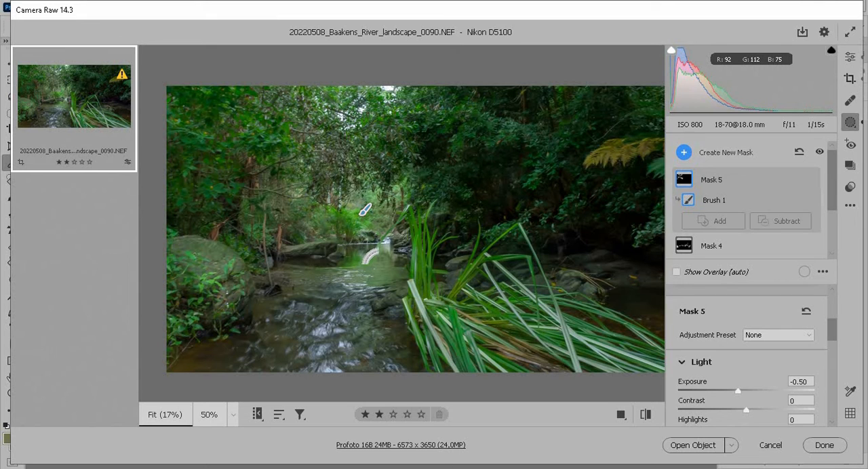
drag(384, 269, 369, 261)
Add a new Brush mask with Texture +17 and Clarity +21, and paint over the grass in the lower right.
click(684, 154)
click(712, 196)
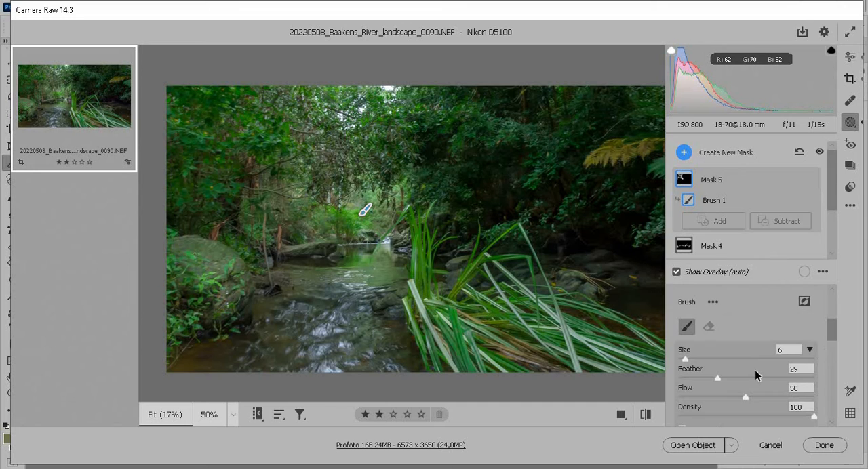
scroll(744, 364, down, 4)
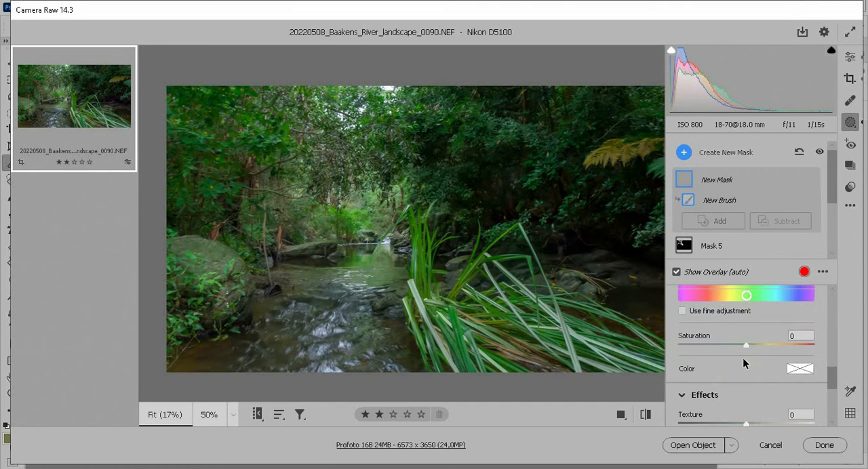
scroll(744, 364, down, 2)
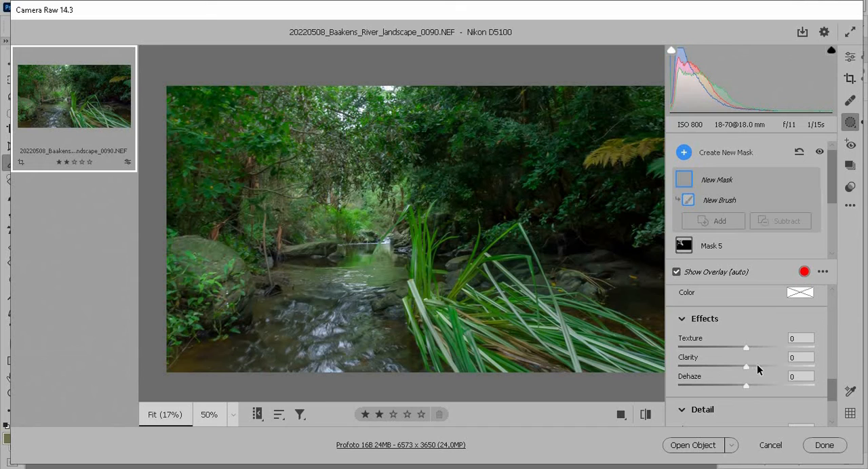
drag(745, 365, 761, 366)
click(757, 348)
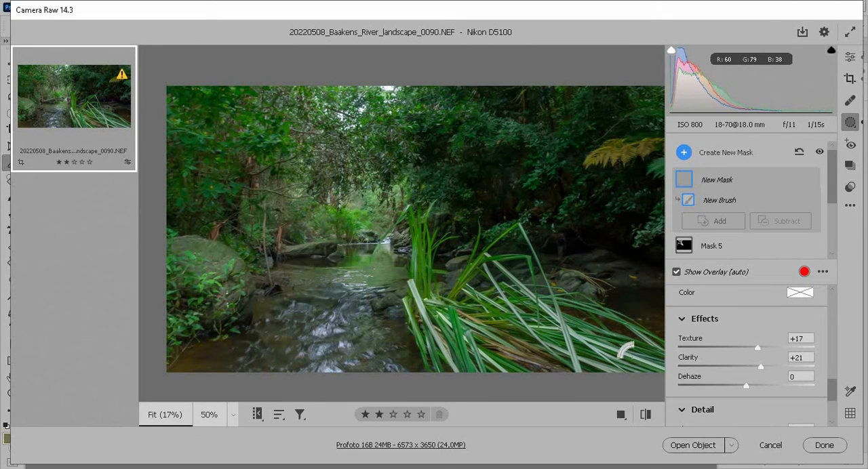
key(y)
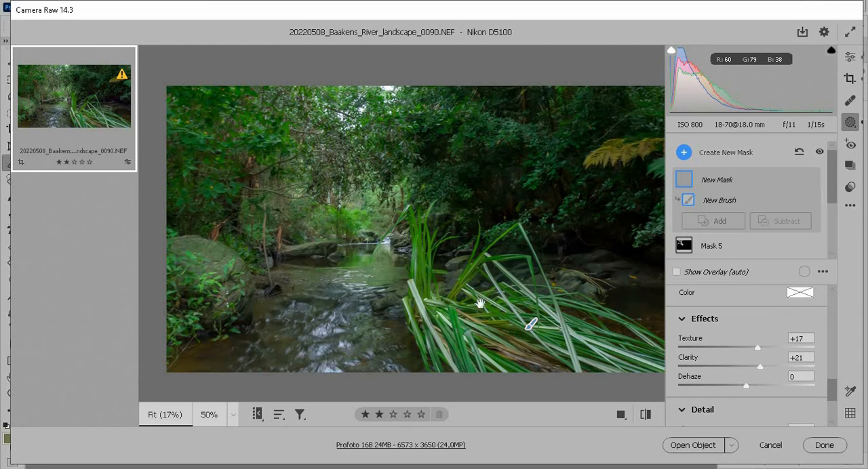
drag(595, 344, 649, 362)
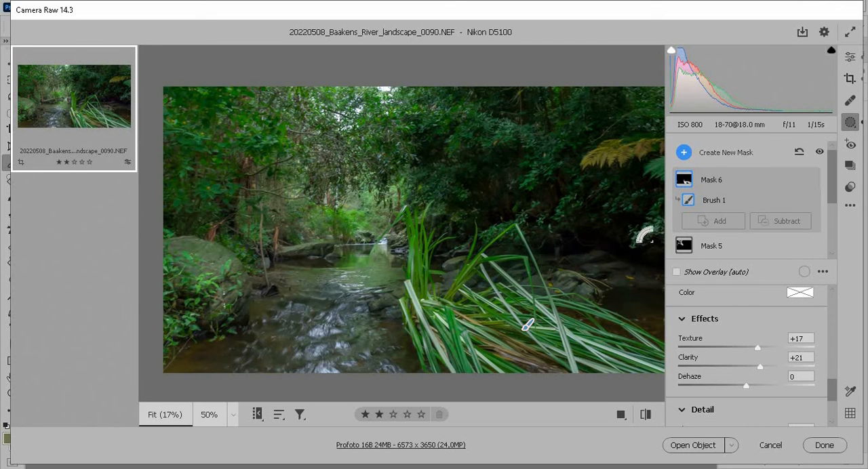
Add a new Brush mask with Exposure +0.60 and Contrast +11, and paint over the foliage in the upper left.
click(682, 153)
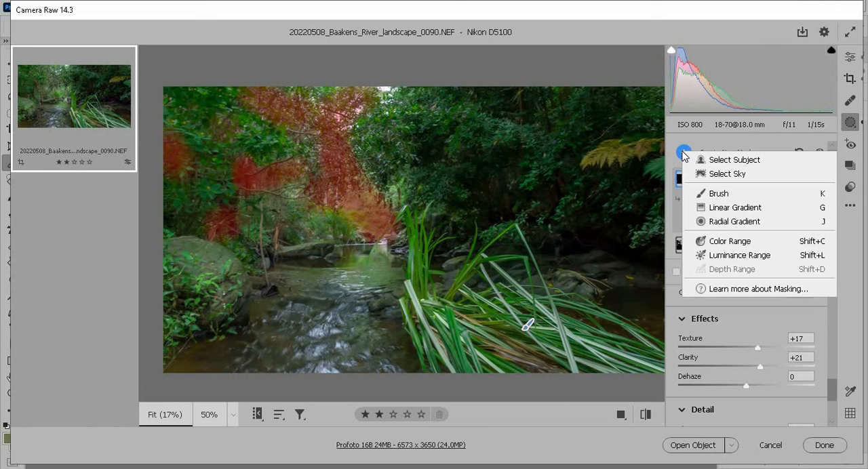
click(715, 196)
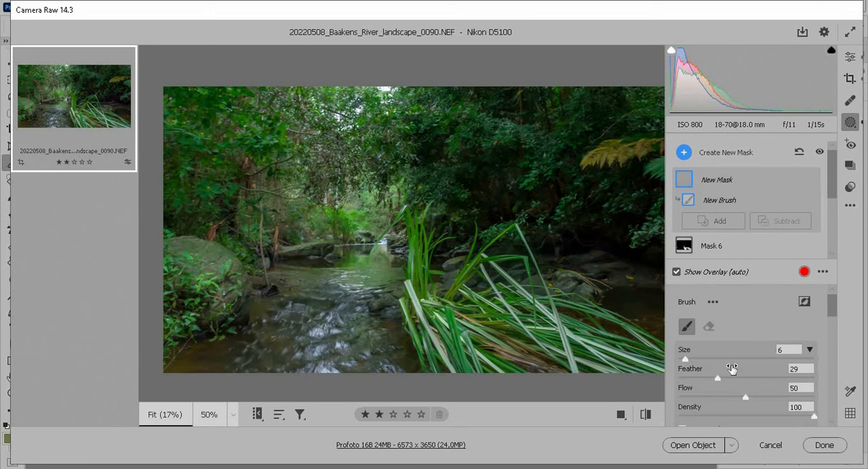
scroll(730, 366, down, 3)
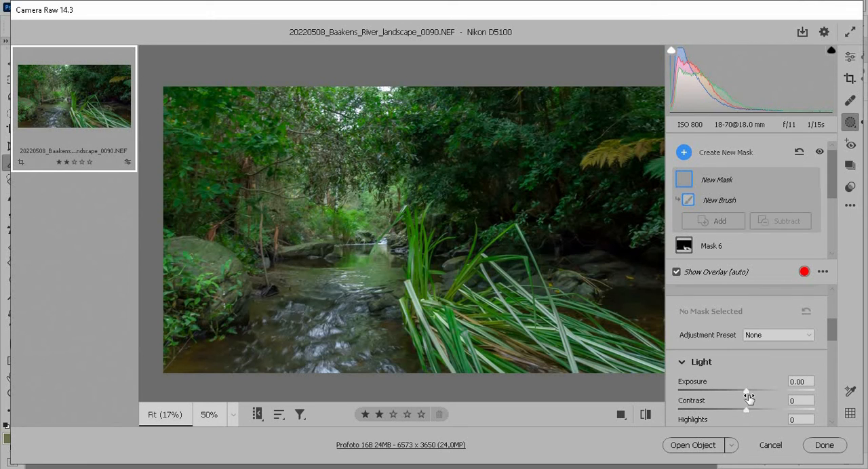
drag(748, 394, 753, 410)
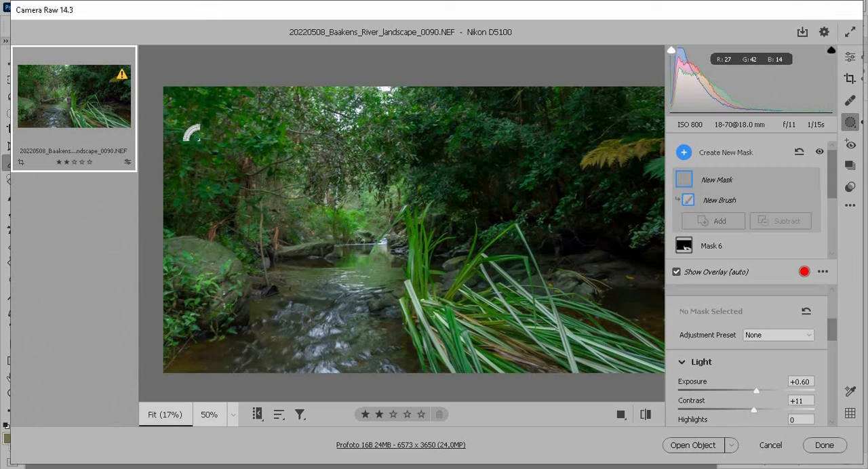
mouse_move(204, 128)
mouse_down()
mouse_move(198, 95)
mouse_move(265, 127)
mouse_move(256, 148)
mouse_up()
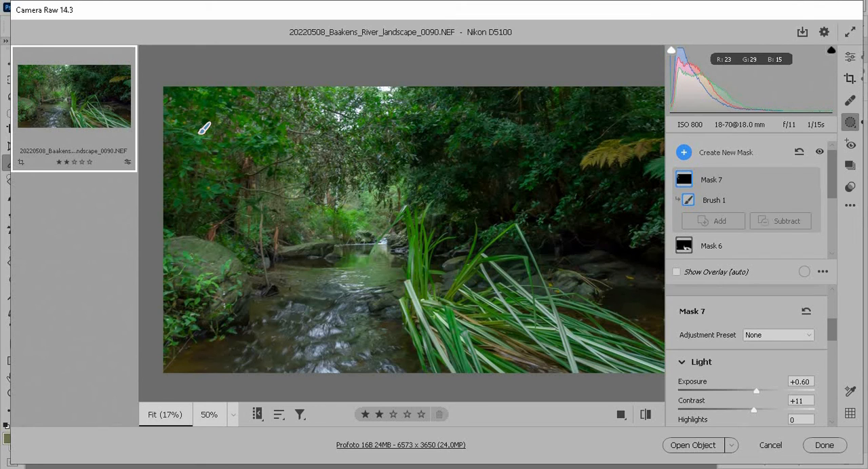
drag(244, 179, 287, 234)
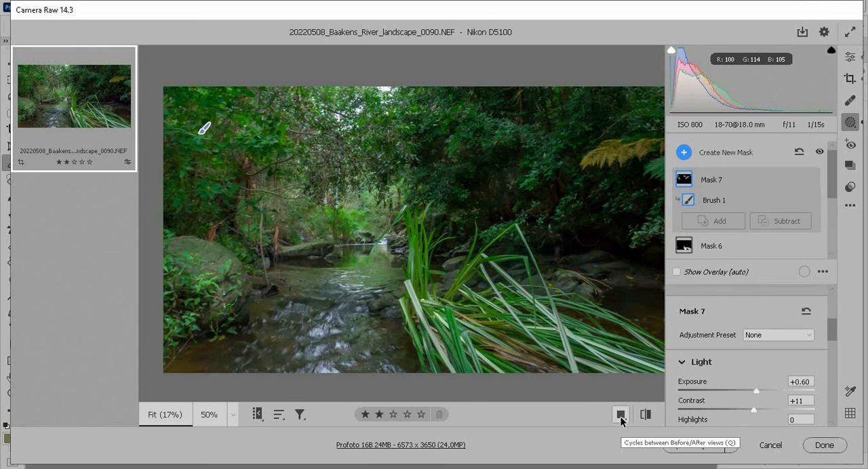
Switch the preview to the Before/After Left/Right comparison view.
right_click(620, 416)
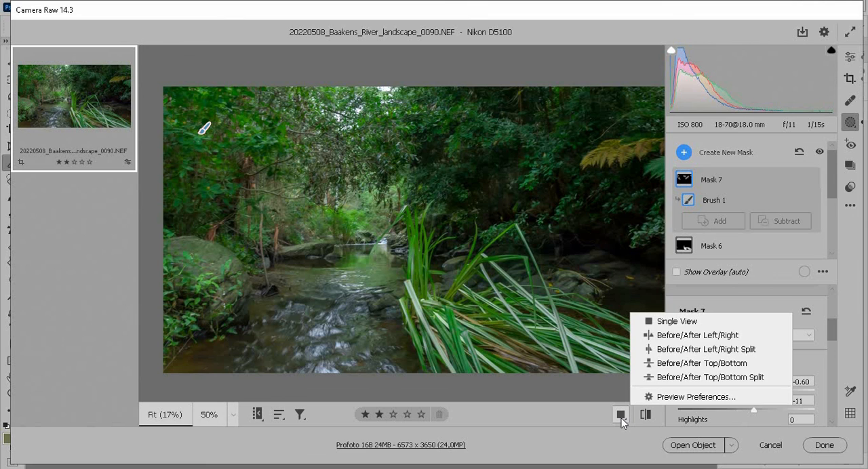
click(659, 334)
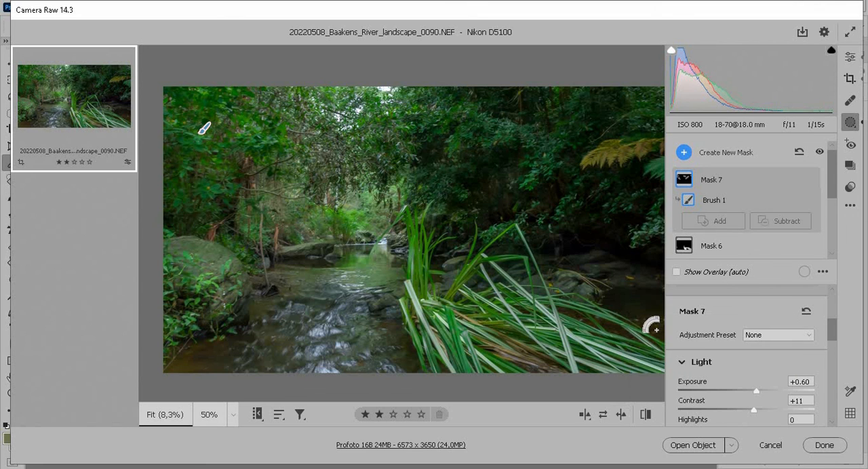